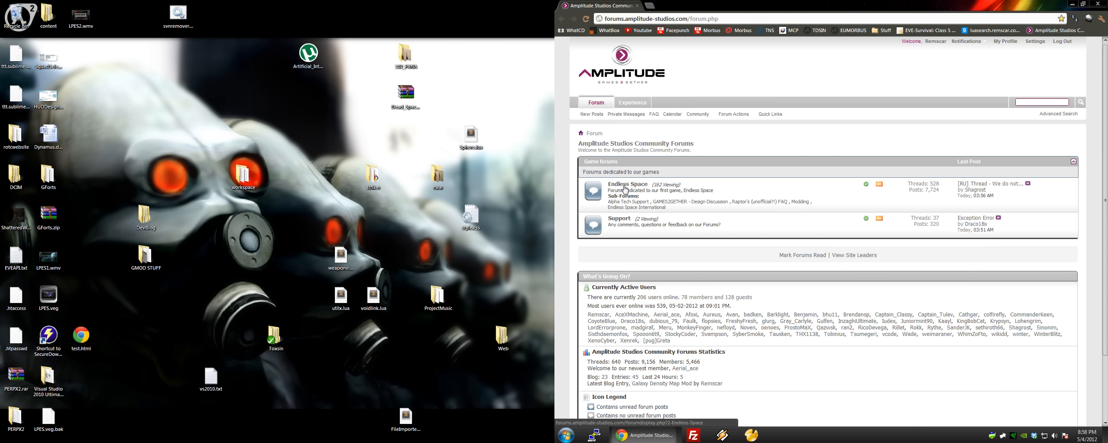
Open the Galaxy Density Map Mod thread in the Modding section of the Endless Space forum
left_click(625, 187)
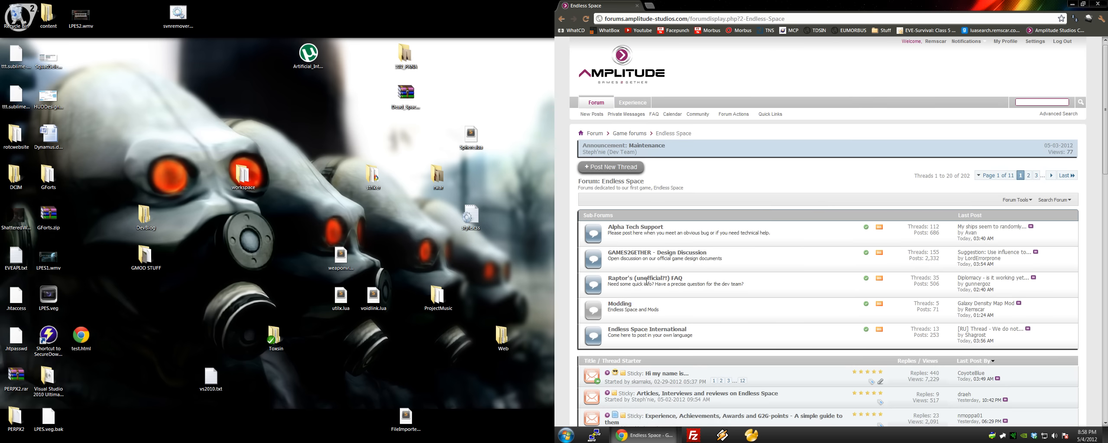
left_click(624, 304)
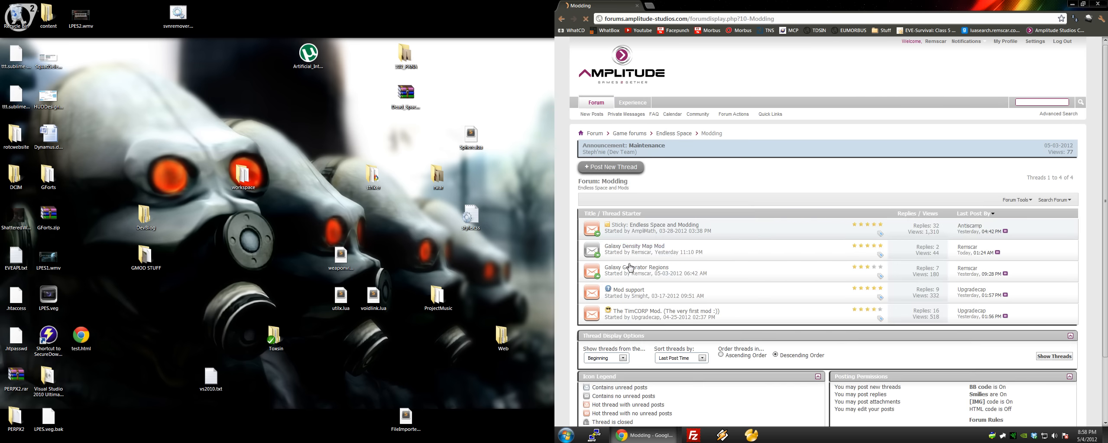
left_click(636, 246)
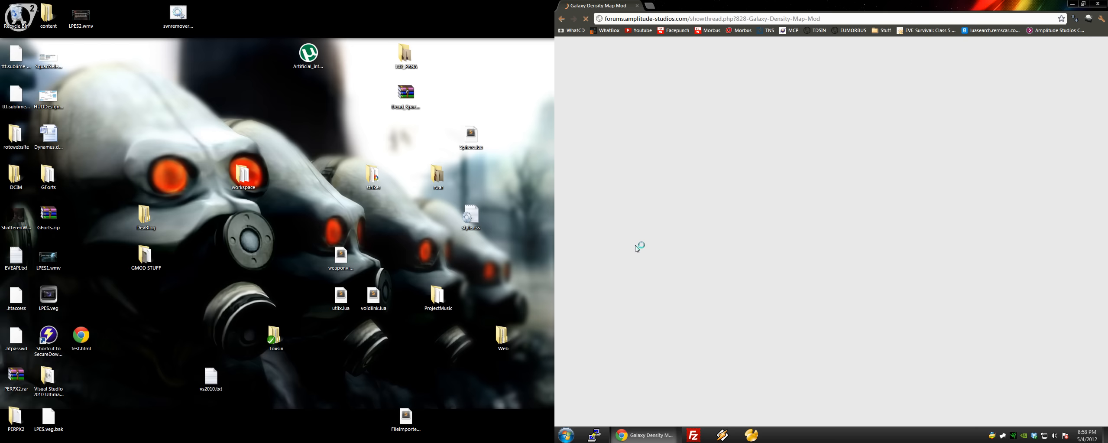
scroll(792, 161, "down", 3)
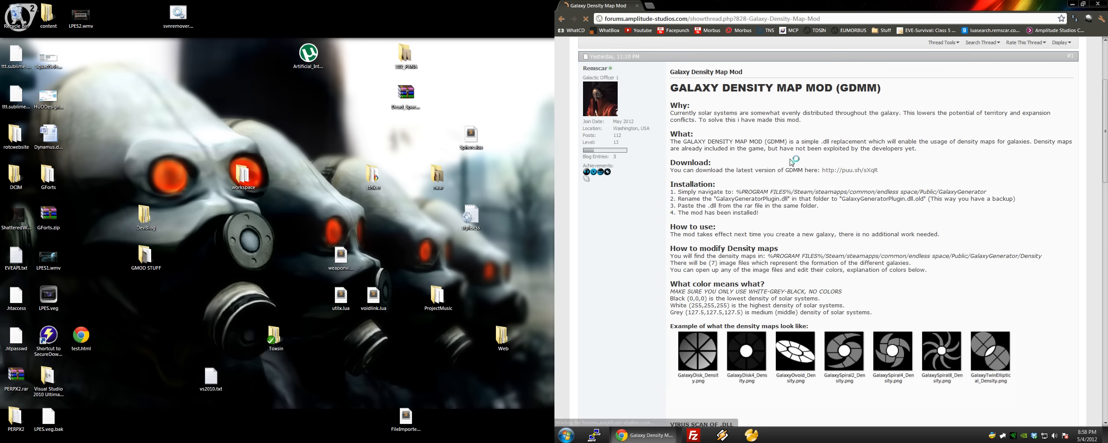
Download GalaxyGeneratorPlugin.dll from the mod post, place it on the desktop and copy it
left_click(833, 170)
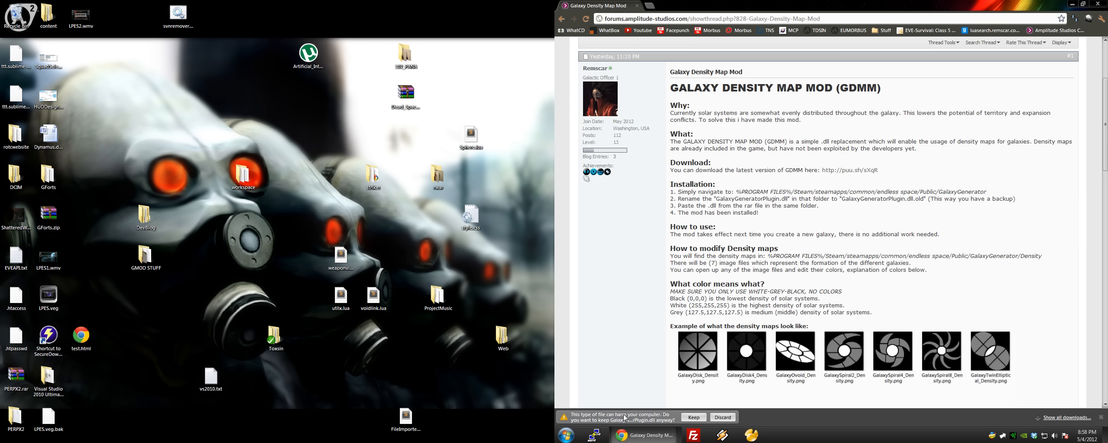
left_click(694, 417)
left_click_drag(615, 417, 216, 108)
left_click_drag(245, 65, 157, 151)
left_click(247, 96)
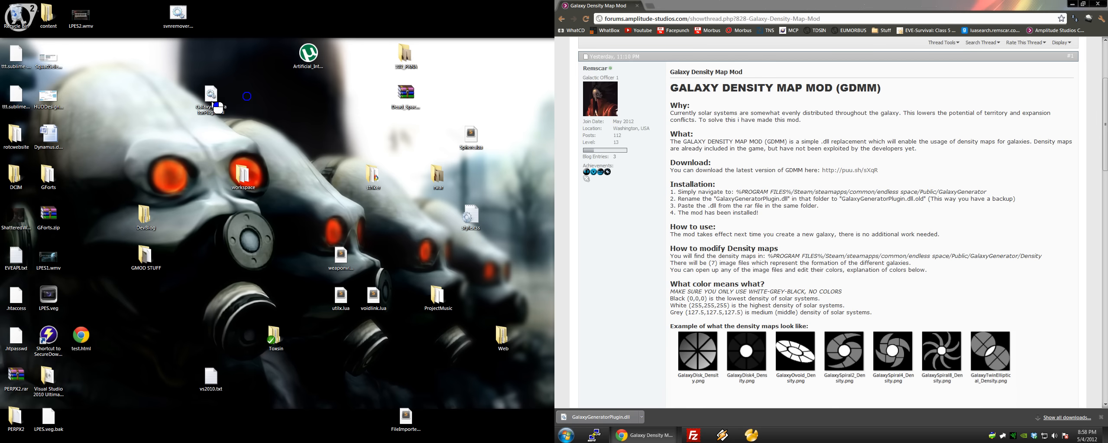
right_click(211, 99)
left_click(243, 250)
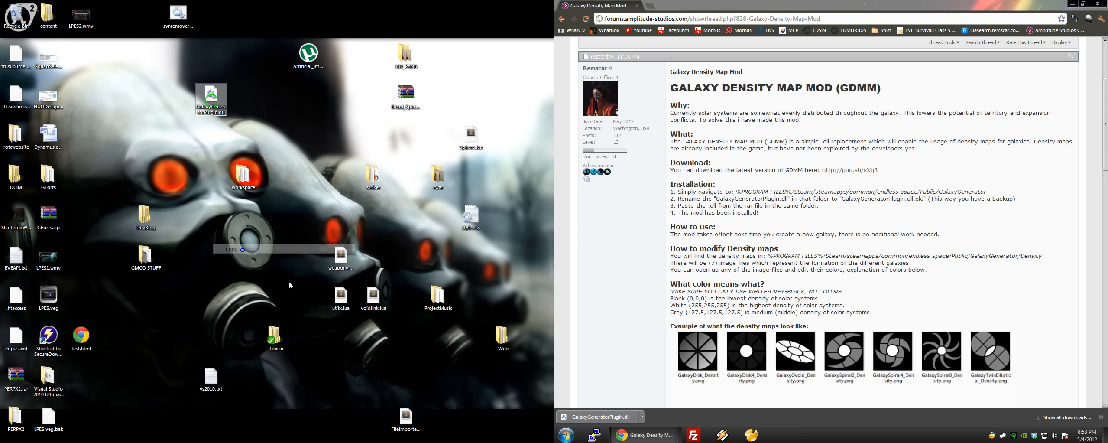
Open the Program Files (x86) folder on Local Disk (C:) in Windows Explorer
left_click(565, 435)
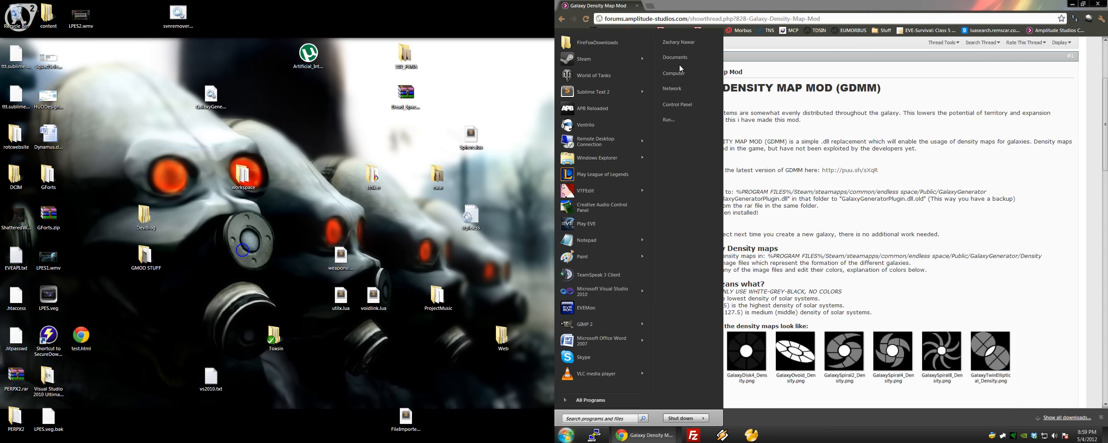
left_click(674, 72)
left_click_drag(321, 128, 303, 1)
left_click(122, 65)
double_click(123, 65)
double_click(107, 212)
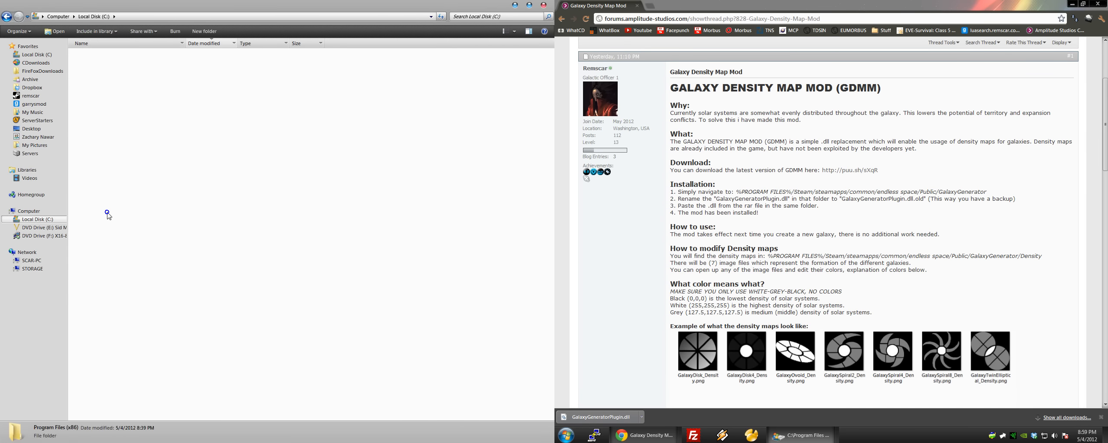
Go into the Steam folder and open its steamapps subfolder
scroll(139, 234, "down", 2)
left_click(93, 44)
left_click(119, 160)
scroll(112, 148, "down", 2)
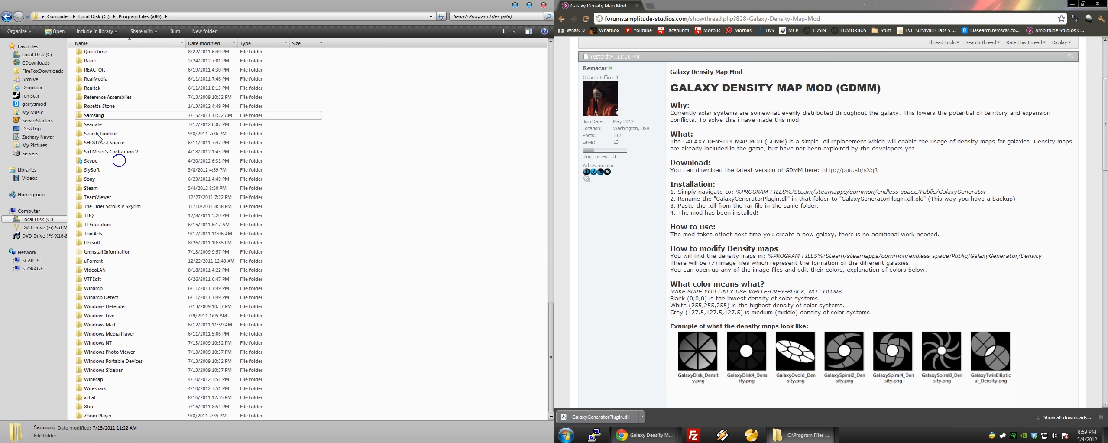
double_click(91, 188)
left_click(101, 175)
double_click(100, 175)
Open the game's GalaxyGenerator folder under common\endless space\Public
left_click(94, 57)
double_click(94, 57)
double_click(98, 92)
left_click(96, 91)
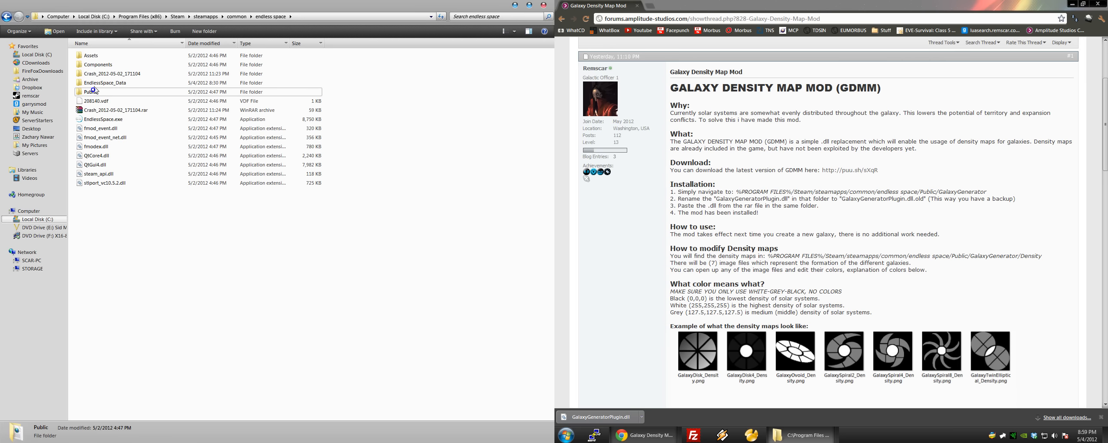
double_click(88, 93)
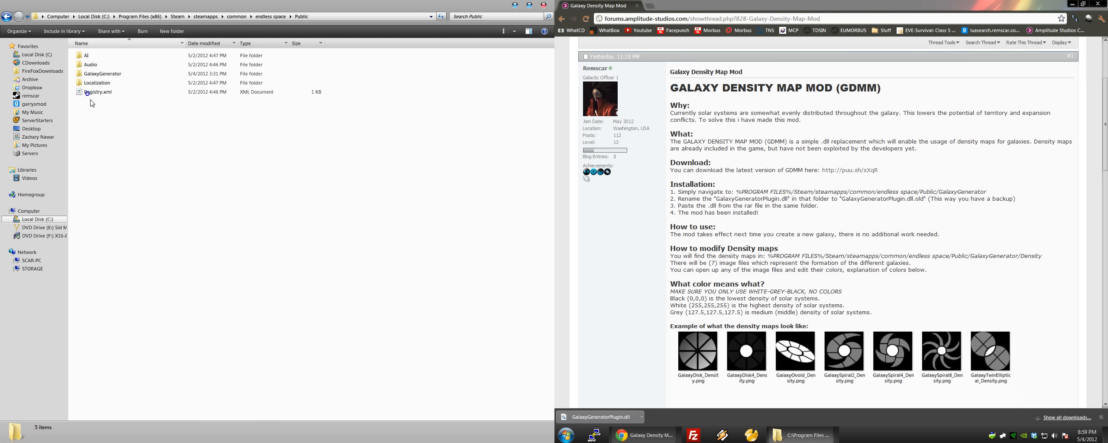
left_click(98, 74)
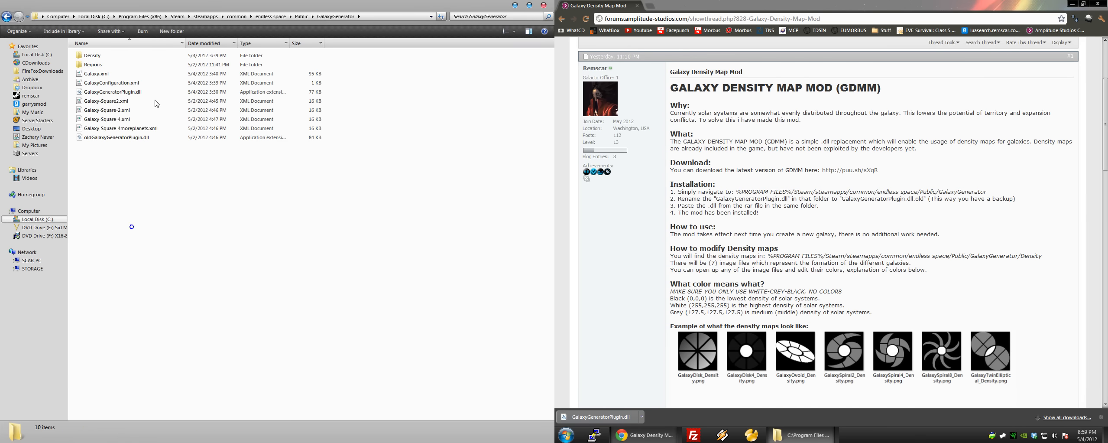
Examine the installed GalaxyGeneratorPlugin.dll and its backup oldGalaxyGeneratorPlugin.dll in the GalaxyGenerator folder
left_click(126, 92)
left_click(109, 137)
left_click(106, 92)
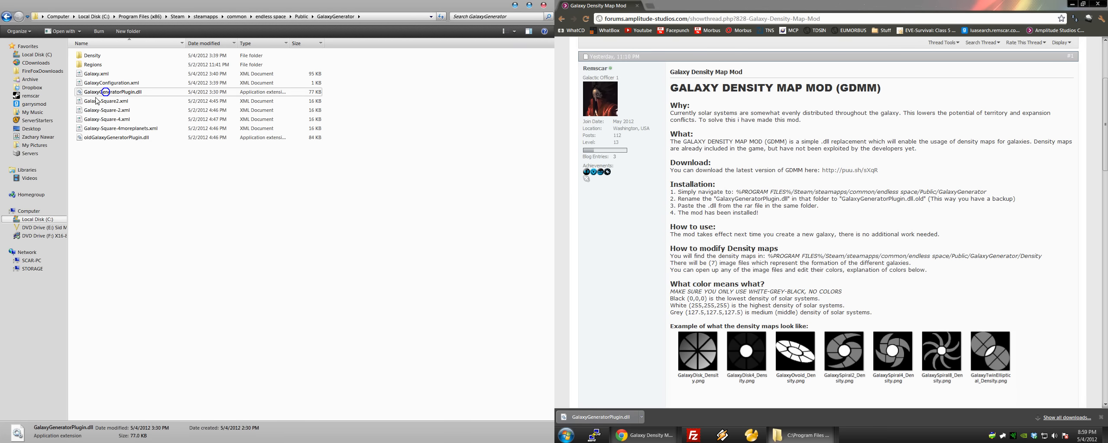
left_click(104, 136)
left_click_drag(87, 155, 150, 144)
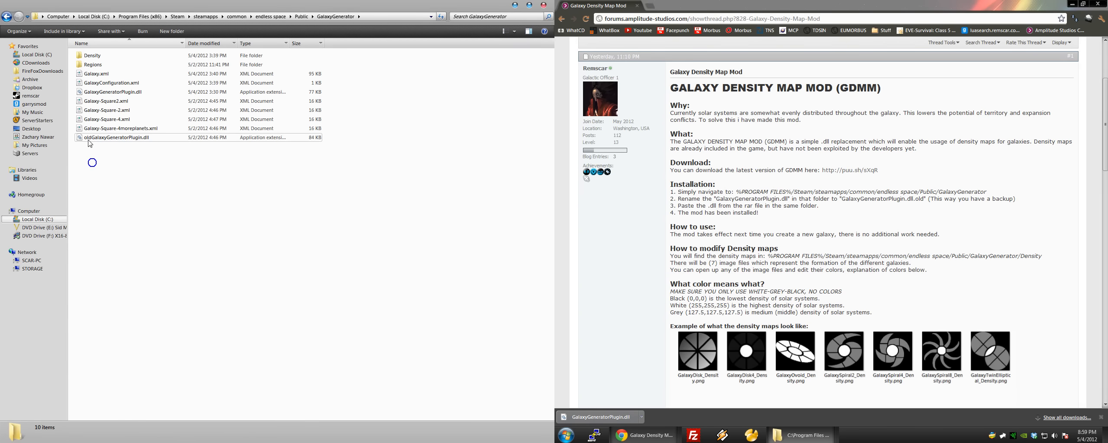
left_click_drag(130, 171, 145, 139)
left_click(130, 169)
left_click(121, 138)
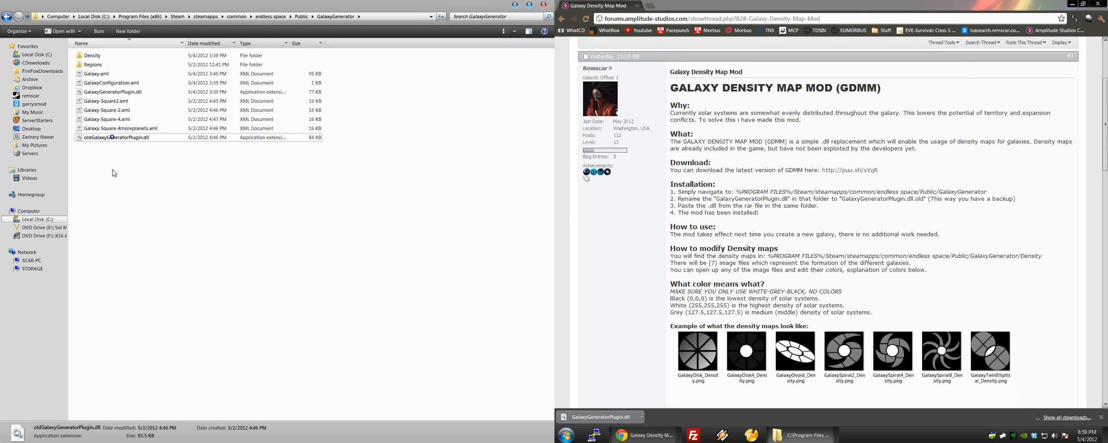
Delete the installed GalaxyGeneratorPlugin.dll and paste the copied mod version in its place
left_click(115, 92)
key("Delete")
key("Return")
key("ctrl+z")
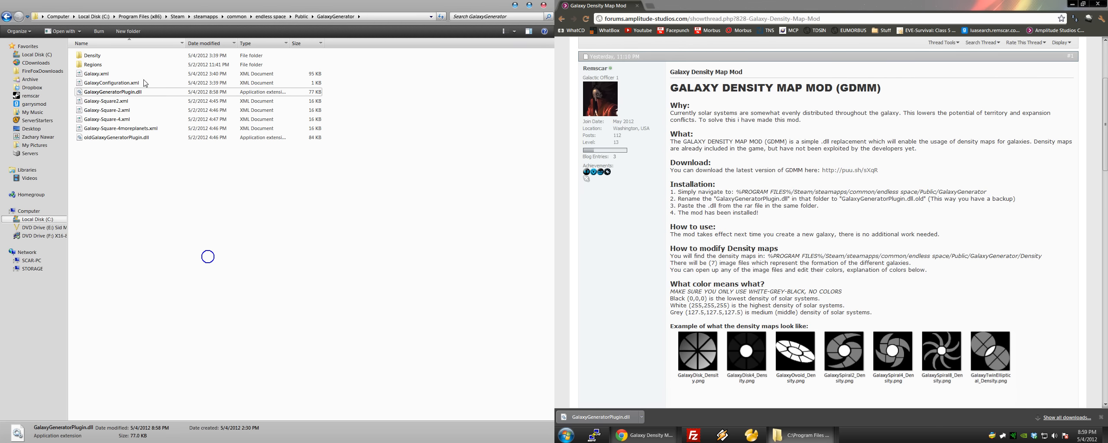
Open the Regions folder and look through the coloured galaxy region images
left_click(103, 101)
left_click(96, 87)
double_click(95, 65)
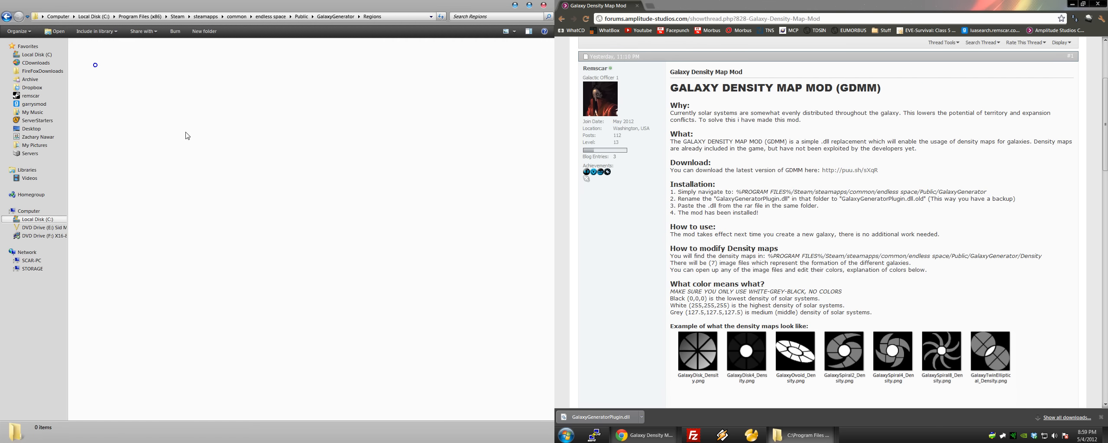
left_click_drag(204, 140, 370, 149)
left_click(337, 66)
key("Left")
key("Left")
key("Left")
key("Left")
key("Left")
key("Left")
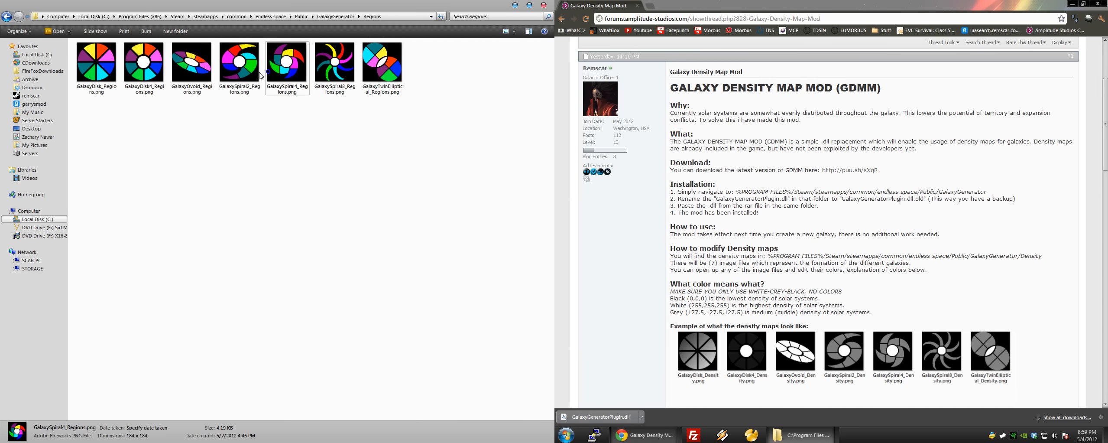
Return to GalaxyGenerator and open the Density folder to look through its density map images
left_click(340, 16)
double_click(96, 54)
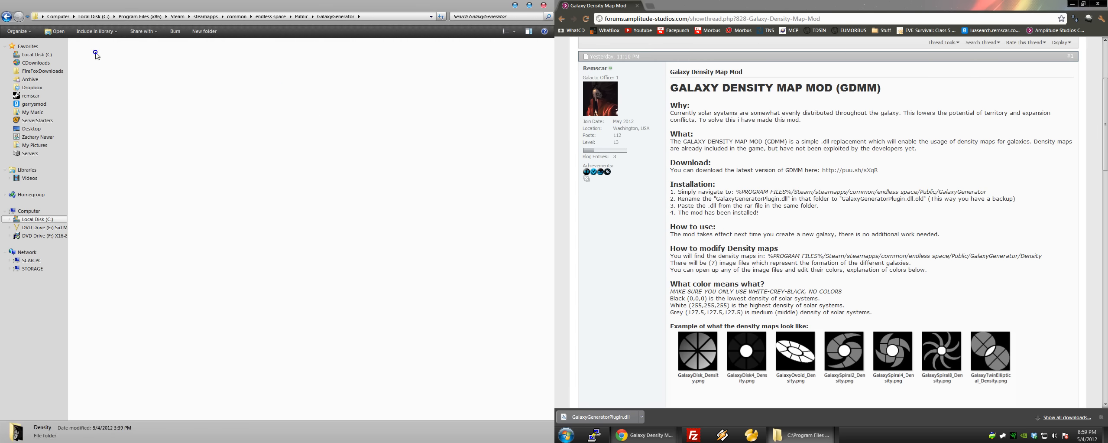
key("Right")
key("Right")
key("Right")
left_click(243, 66)
left_click(391, 67)
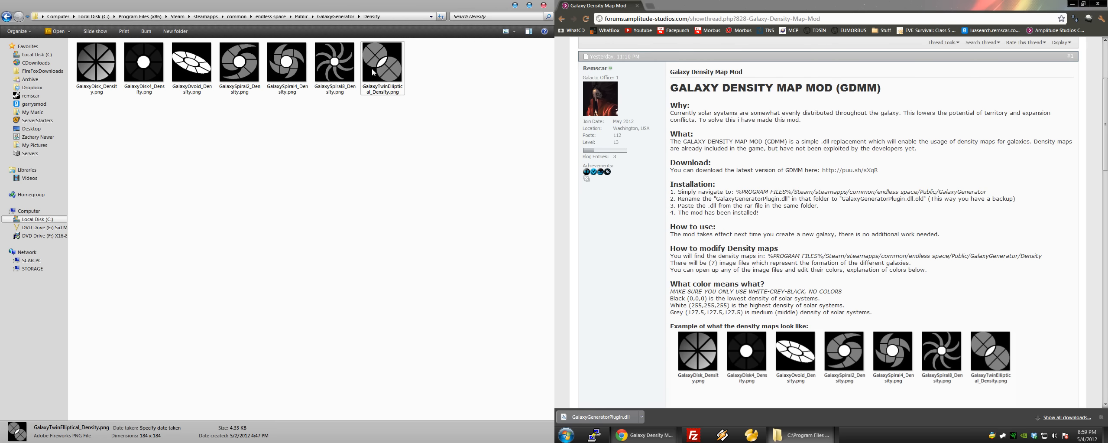
Open GalaxySpiral8_Density.png for editing in Paint and enlarge it to 400%
right_click(335, 71)
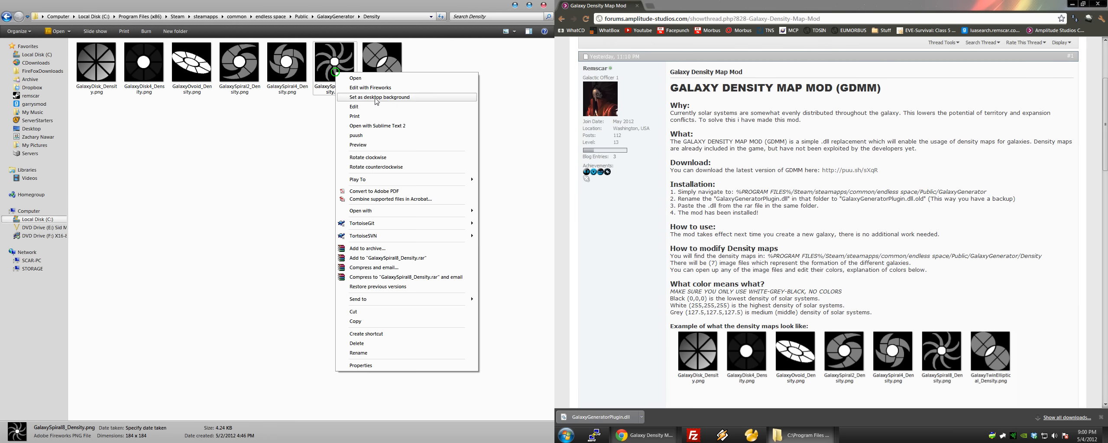
left_click(360, 107)
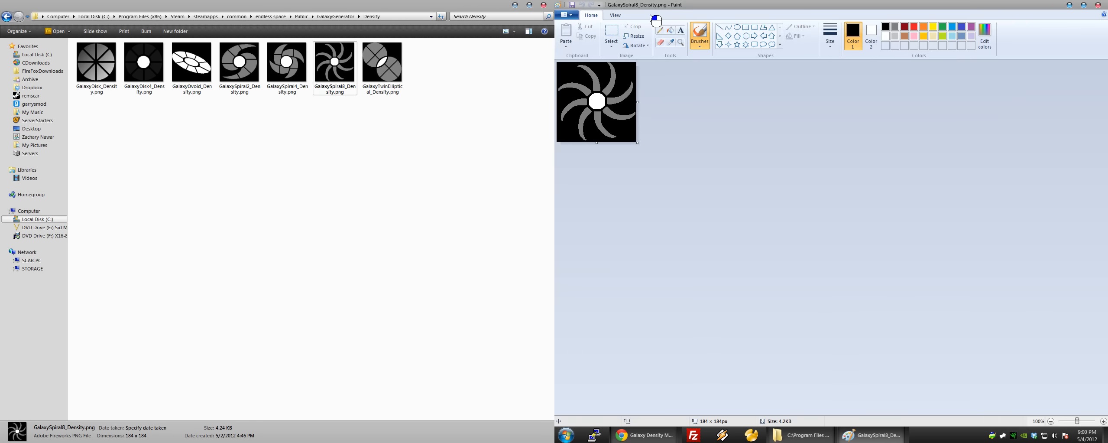
left_click_drag(656, 20, 102, 20)
scroll(104, 134, "up", 3)
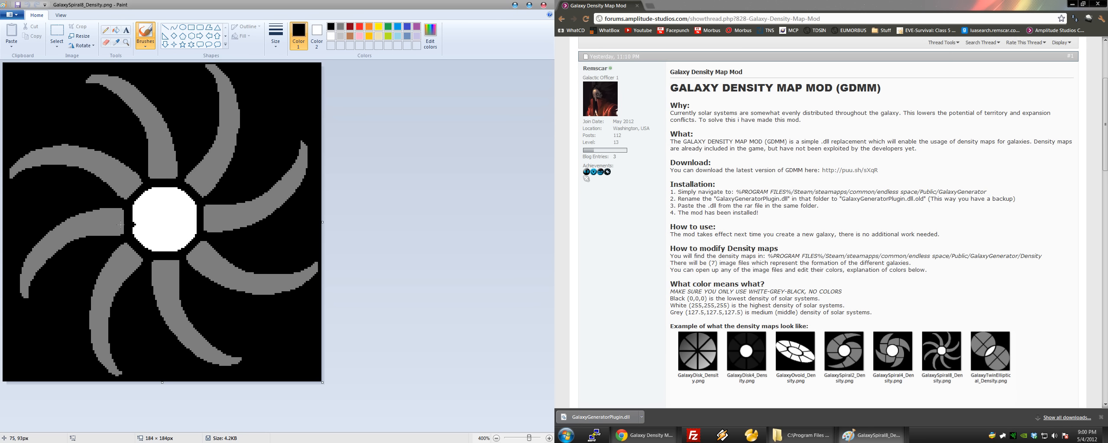
Try brushing light grey, dark grey and red marks inside the white galaxy core, undoing each of them
left_click(339, 38)
mouse_move(147, 215)
left_mouse_down()
mouse_move(153, 229)
mouse_move(180, 225)
left_mouse_up()
left_click(344, 30)
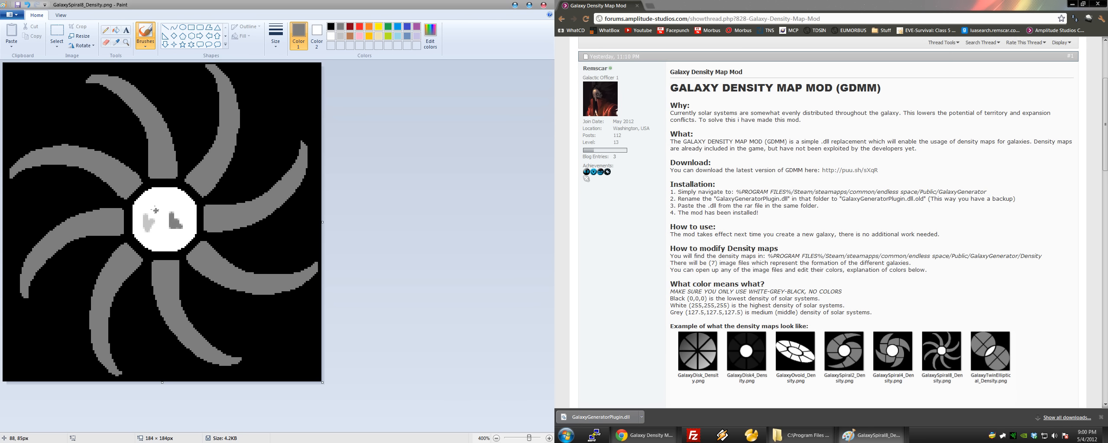
key("ctrl+z")
key("ctrl+z")
left_click(359, 26)
left_click_drag(169, 211, 169, 235)
key("ctrl+z")
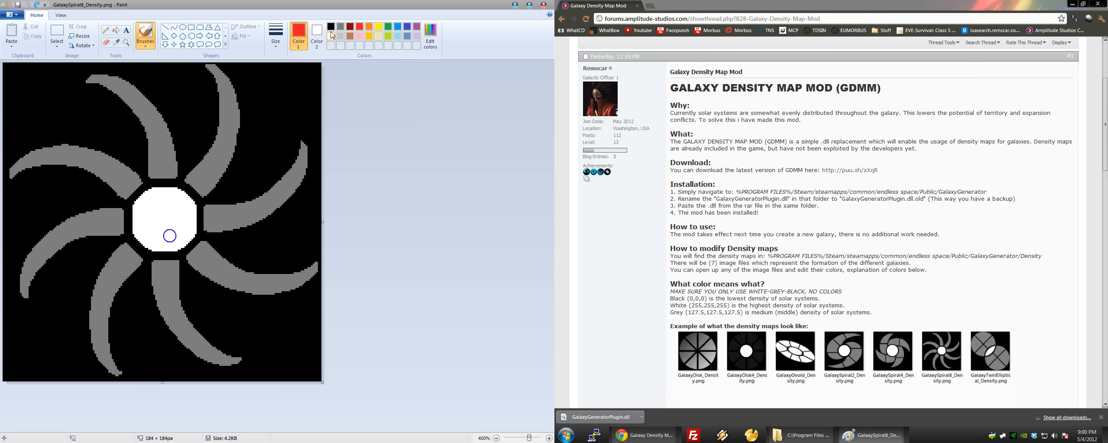
Try out neutral grey shades at different brightness levels in the Edit Colors dialog, then dismiss it
left_click(431, 35)
left_click_drag(339, 234, 281, 248)
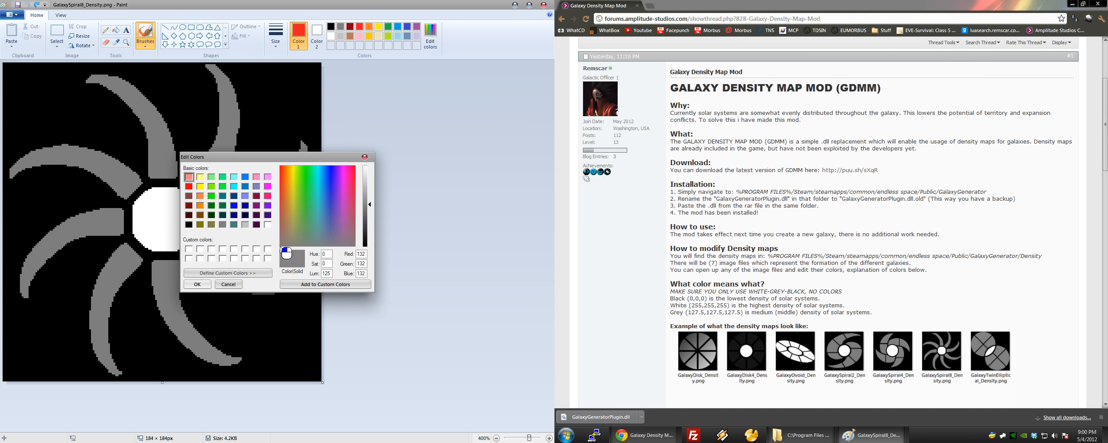
mouse_move(370, 208)
left_mouse_down()
mouse_move(370, 183)
mouse_move(370, 214)
left_mouse_up()
left_click_drag(306, 245, 279, 246)
left_click_drag(371, 214, 370, 171)
left_click(365, 157)
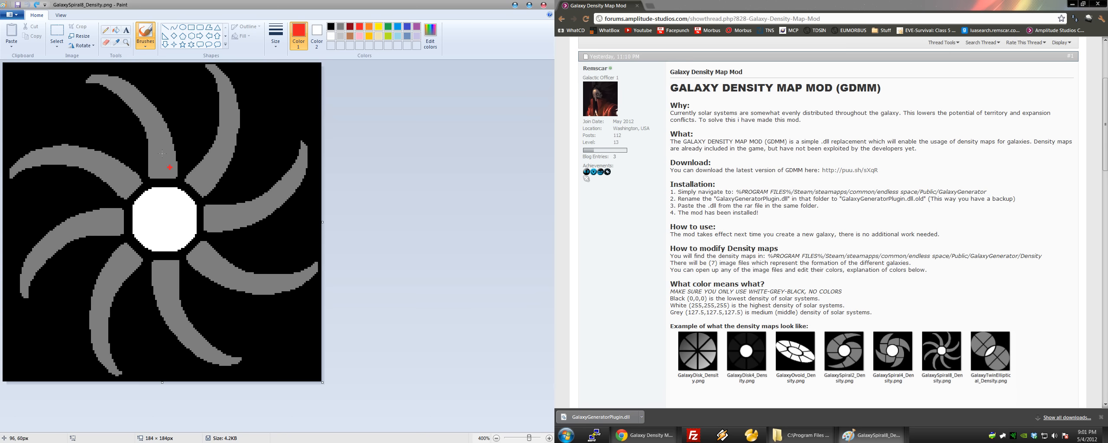
Close GalaxySpiral8_Density.png without saving the changes
left_click(542, 5)
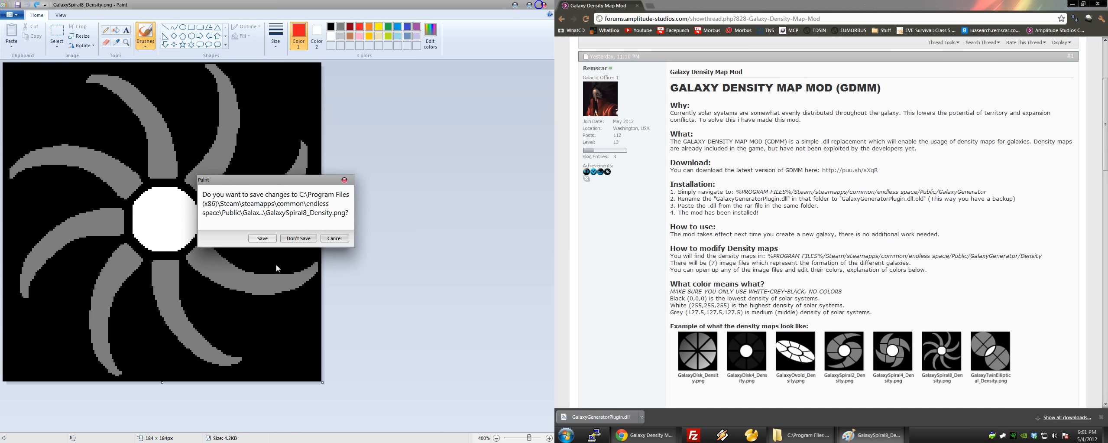
left_click(334, 238)
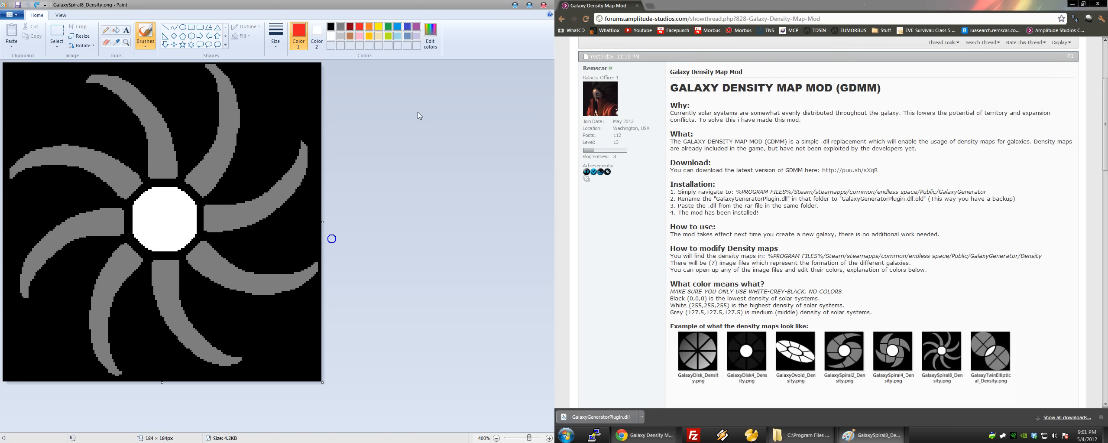
key("alt+F4")
left_click(299, 238)
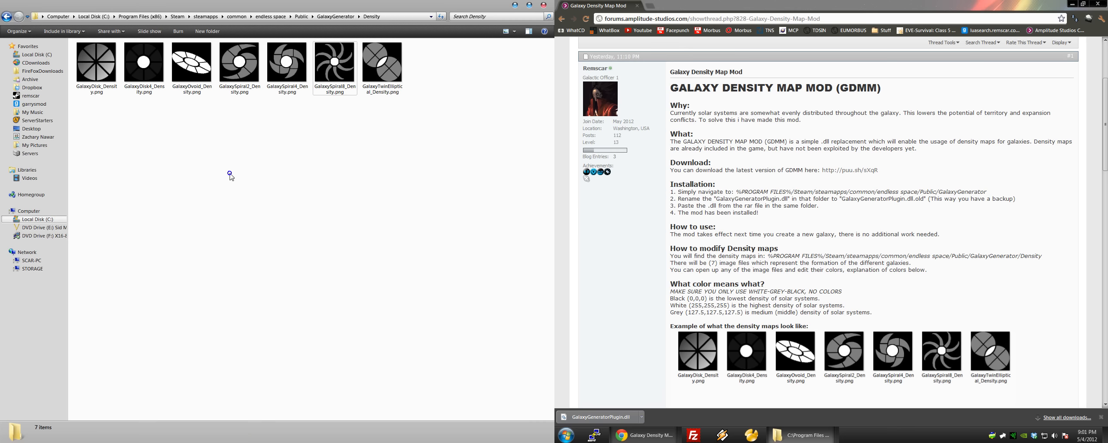
Open GalaxyDisk_Density.png from the Density folder for editing in Paint
left_click(158, 68)
left_click(242, 63)
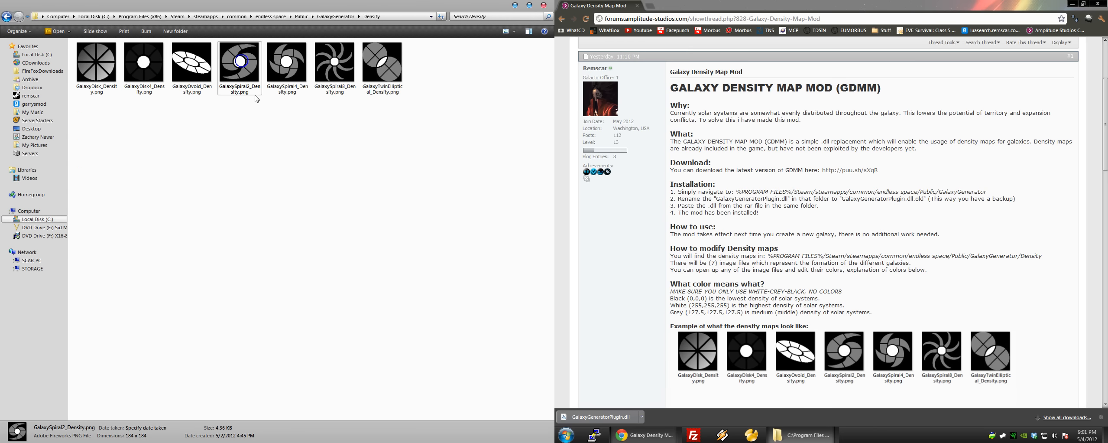
left_click(248, 136)
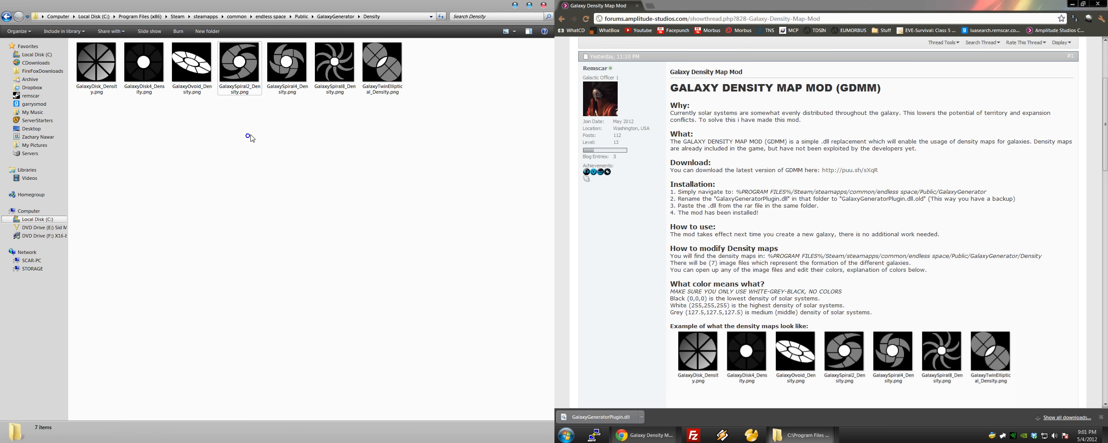
left_click(225, 63)
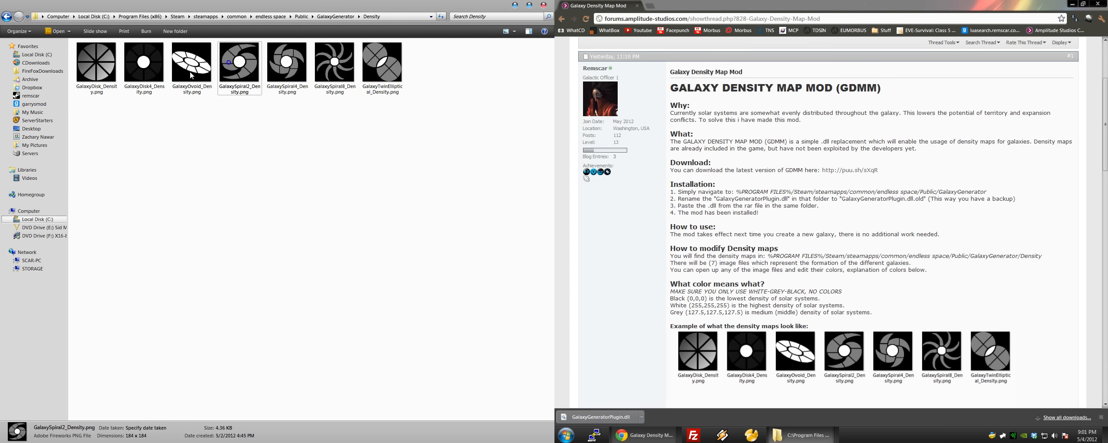
left_click(144, 76)
left_click(96, 73)
right_click(95, 72)
left_click(124, 106)
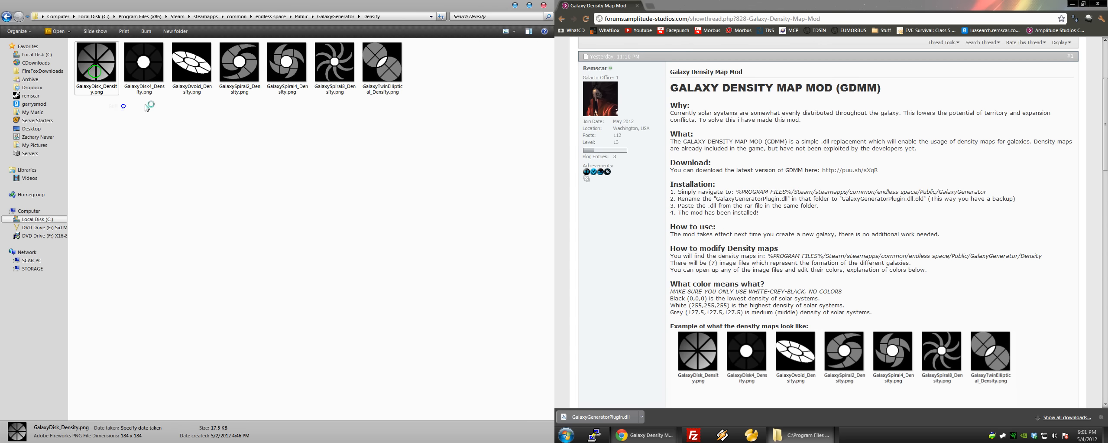
Close GalaxyDisk_Density.png and open GalaxyDisk4_Density.png from the Density folder for editing in Paint
scroll(245, 286, "down", 2)
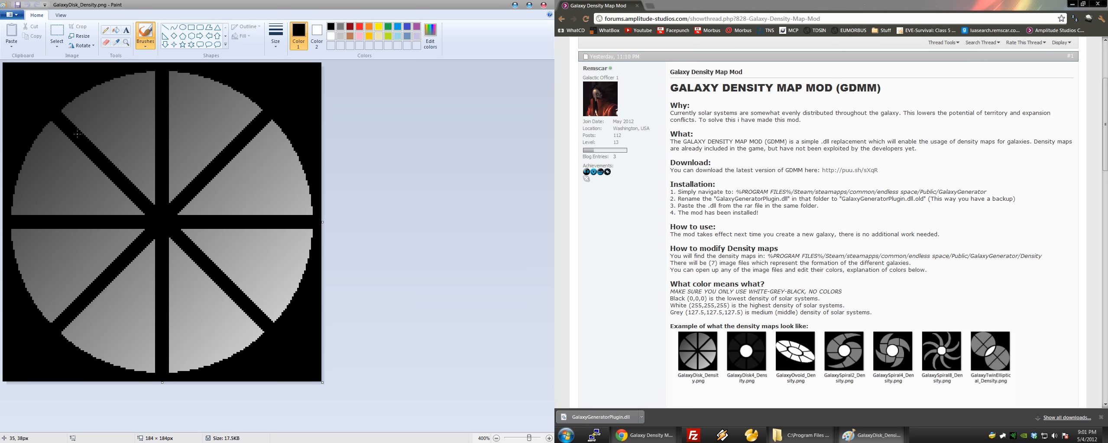
left_click(543, 5)
right_click(132, 73)
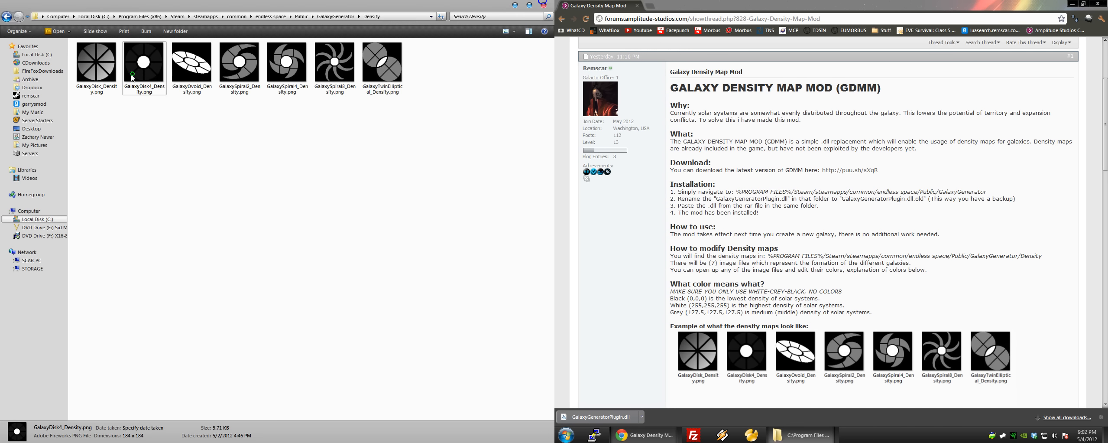
left_click(158, 108)
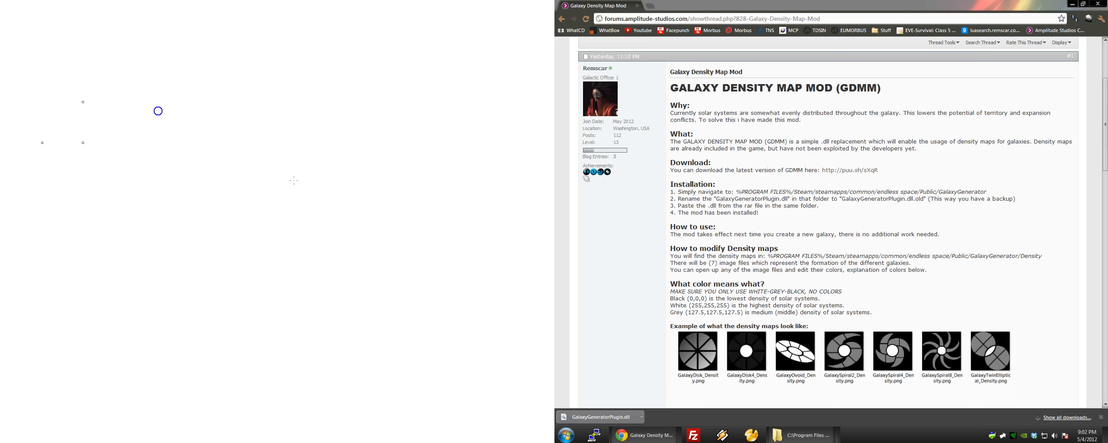
Examine the core and outer segments of the GalaxyDisk4_Density.png map, and close the image without changing it
scroll(219, 169, "down", 1)
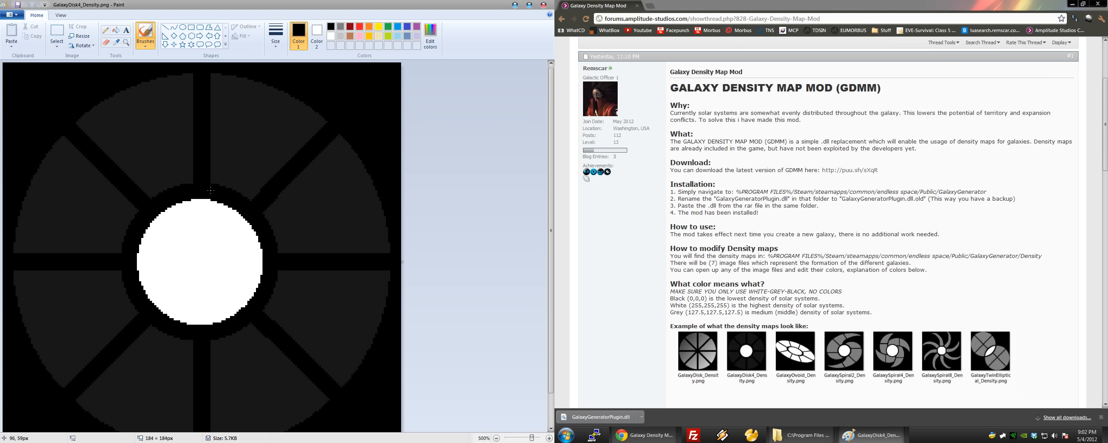
left_click(111, 295)
scroll(275, 153, "down", 1)
scroll(275, 153, "up", 1)
scroll(303, 140, "down", 1)
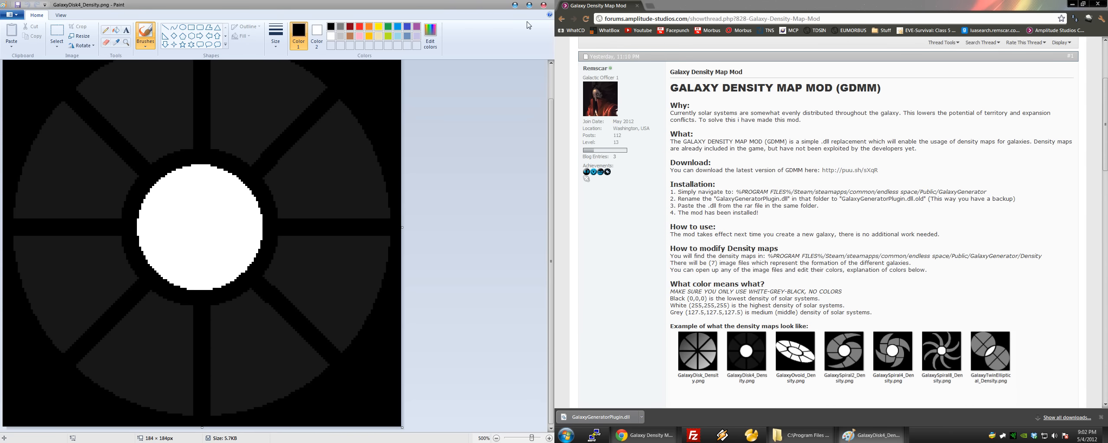
left_click(544, 5)
Go up to the GalaxyGenerator folder, look through its Density subfolder, and return to GalaxyGenerator
left_click(333, 16)
left_click(212, 236)
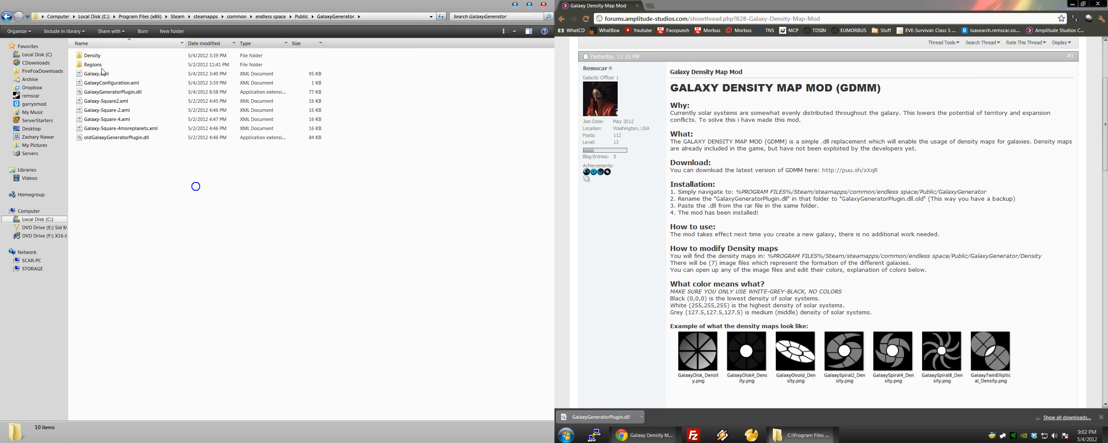
double_click(92, 55)
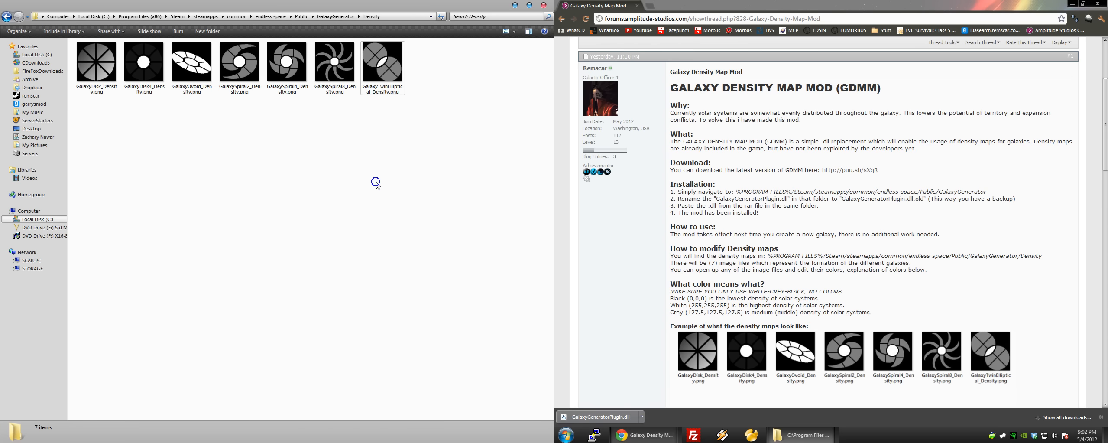
left_click(337, 17)
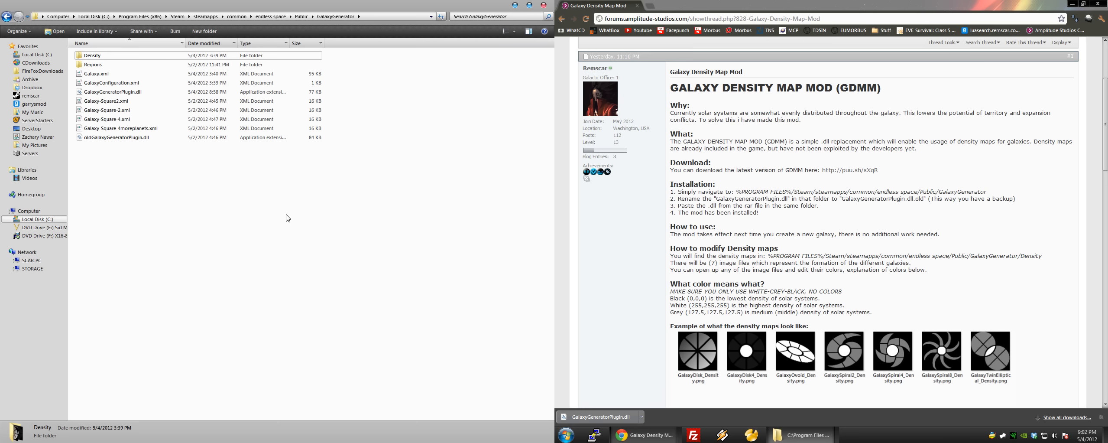
left_click(202, 187)
Open the VirusTotal scan of the .dll from the forum post in a new tab, check the antivirus results, and close it
scroll(690, 223, "down", 4)
scroll(691, 223, "up", 3)
scroll(728, 186, "down", 2)
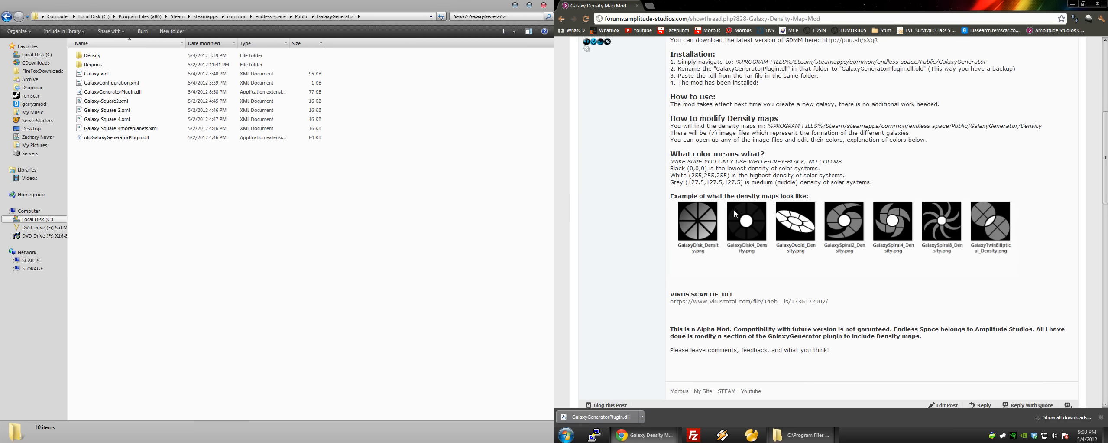
middle_click(779, 301)
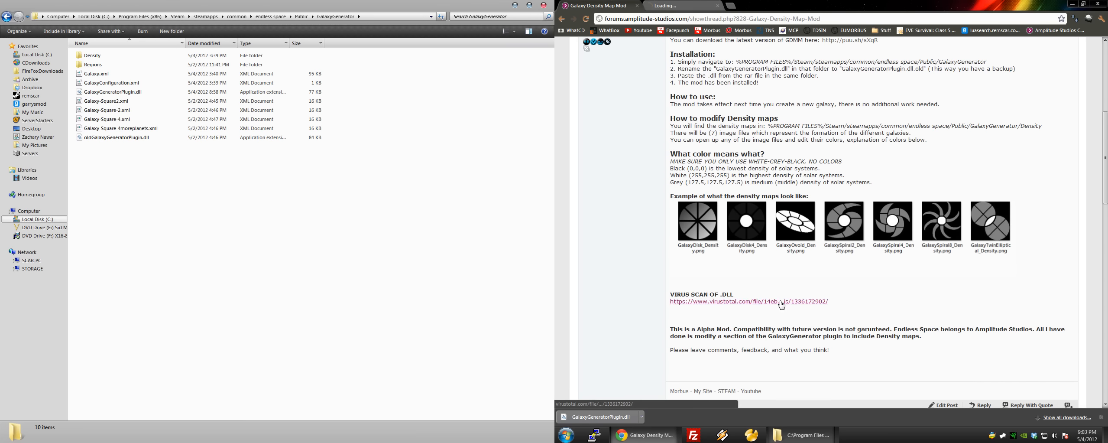
left_click(665, 5)
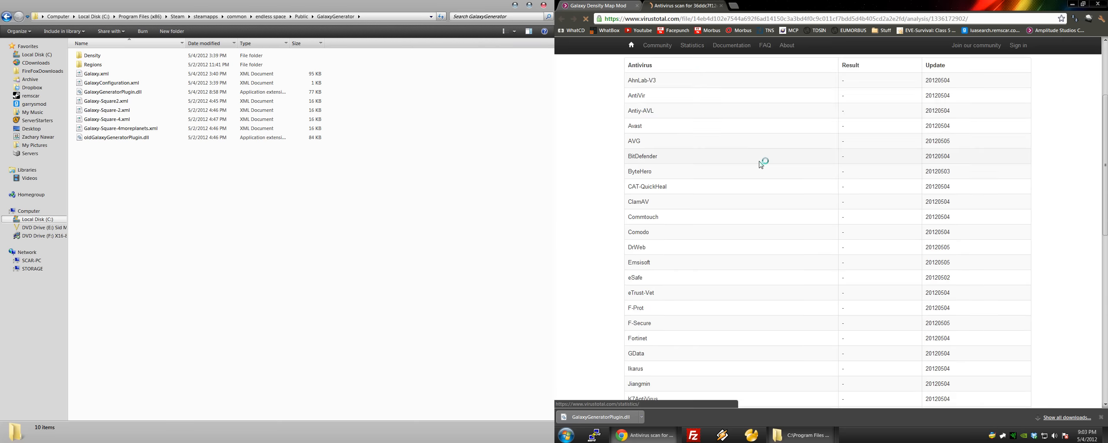
left_click(721, 5)
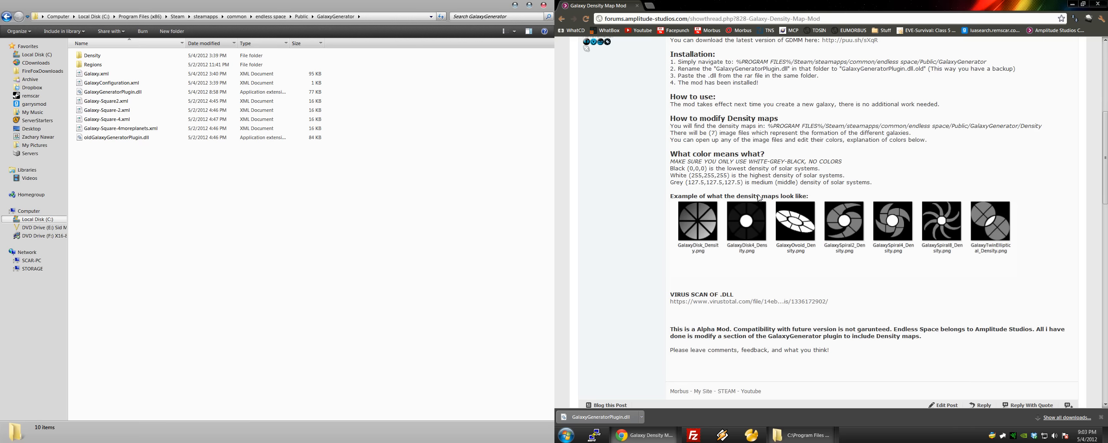
scroll(740, 249, "up", 4)
scroll(716, 245, "down", 3)
left_click(385, 265)
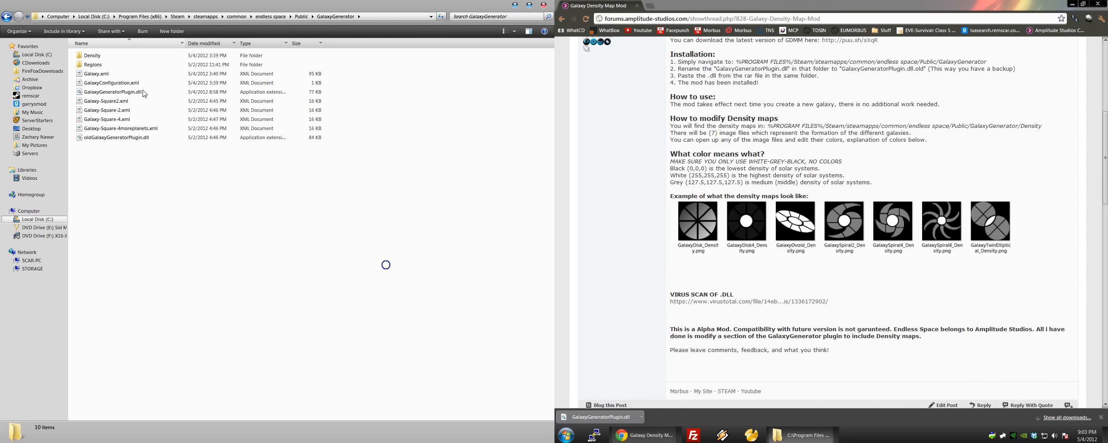
Review the galaxy image files in the Density folder once more and go back up to the GalaxyGenerator folder
left_click(130, 162)
left_click(95, 58)
double_click(95, 58)
left_click_drag(429, 132, 187, 173)
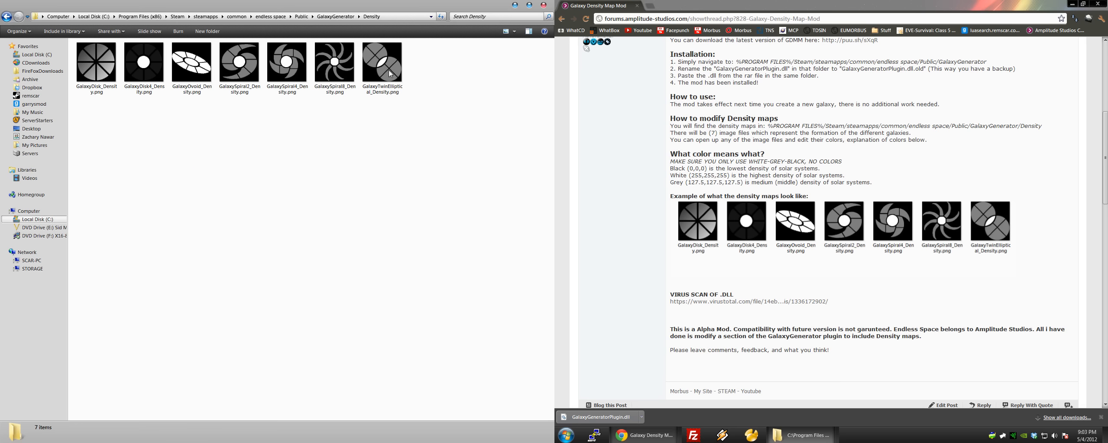
left_click(347, 17)
Highlight the explanation of the black, white and grey density values in the forum post, and review the rest of the post
scroll(720, 165, "up", 2)
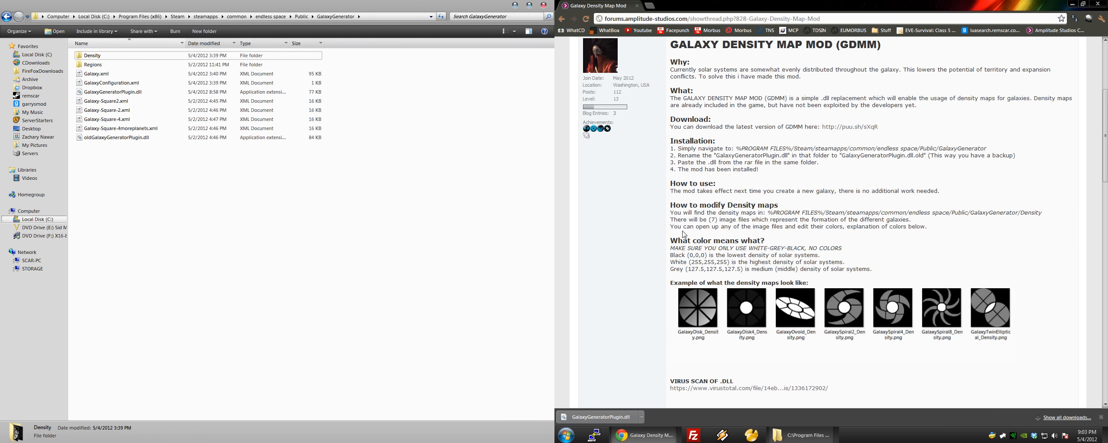
mouse_move(671, 253)
left_mouse_down()
mouse_move(812, 280)
mouse_move(874, 276)
left_mouse_up()
left_click(873, 263)
scroll(746, 146, "down", 5)
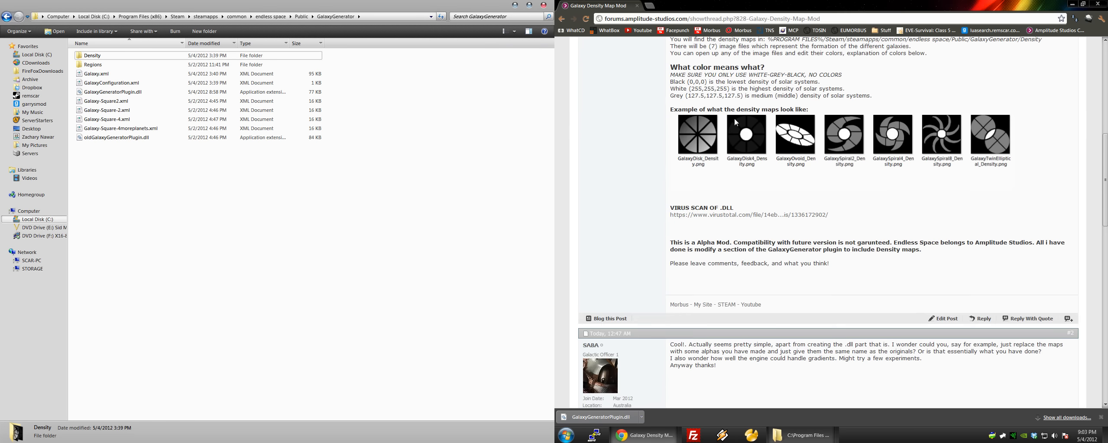